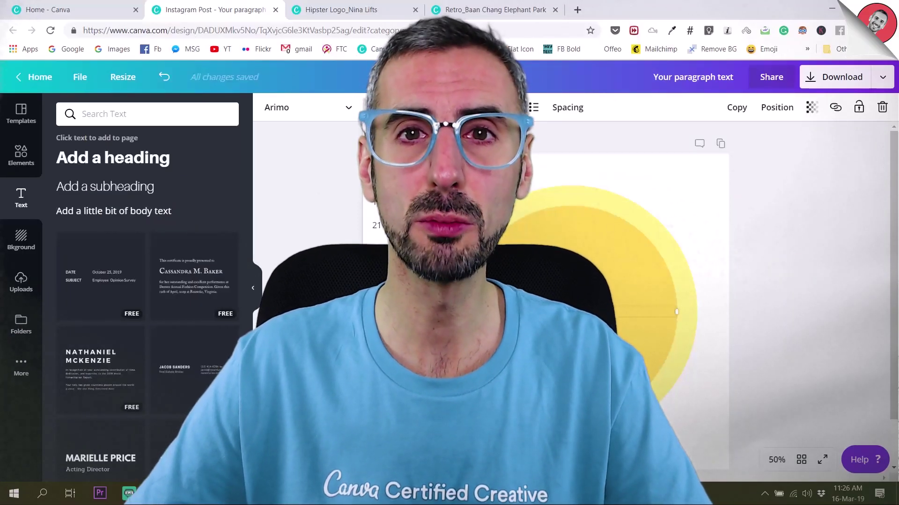
Step: Change the selected text's font to Campton
{"action": "left_click", "coordinate": [284, 110]}
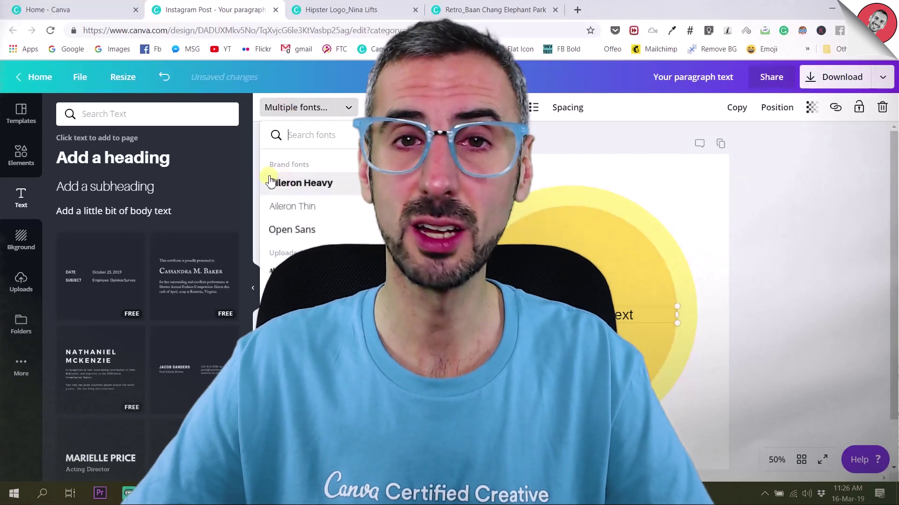
{"action": "scroll", "coordinate": [271, 182], "scroll_direction": "down", "scroll_amount": 2}
{"action": "left_click", "coordinate": [290, 207]}
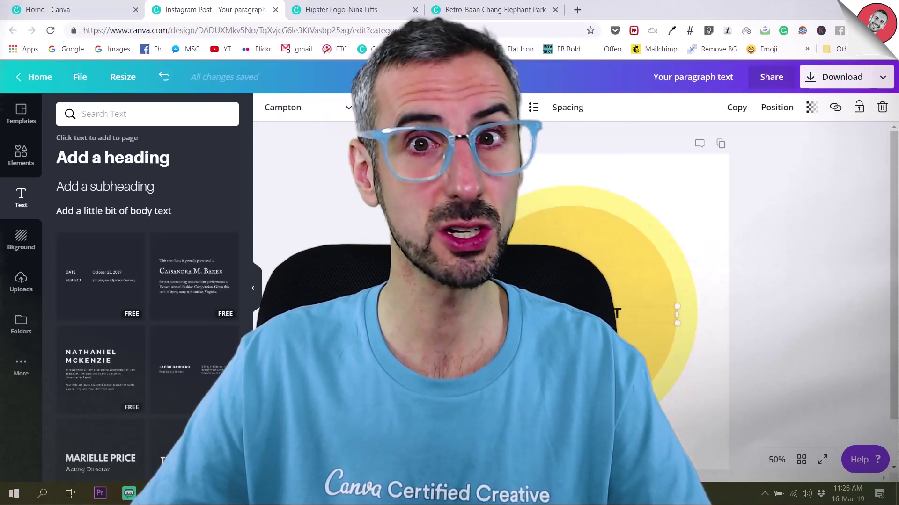
Step: Move the curved text up to the top of the page, then open the Hipster Logo_Nina Lifts design
{"action": "left_click", "coordinate": [764, 279]}
{"action": "left_click", "coordinate": [627, 314]}
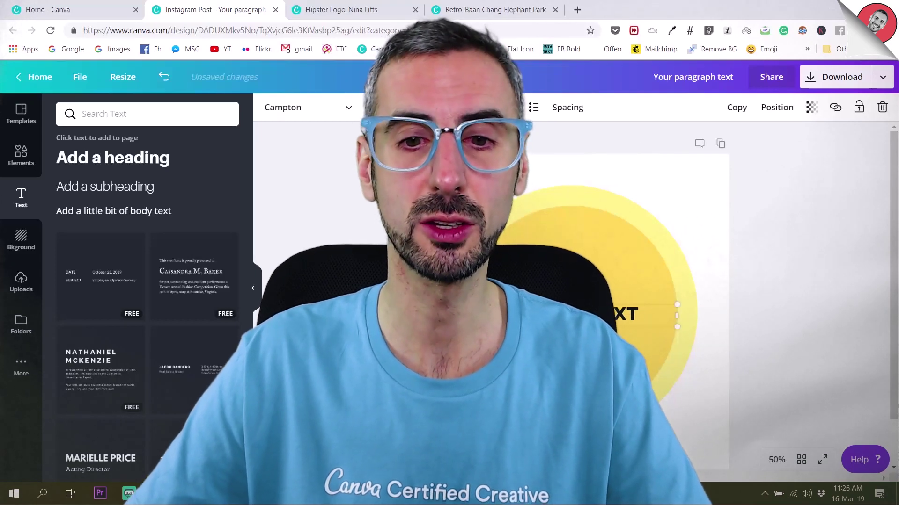
{"action": "left_click_drag", "start_coordinate": [565, 317], "coordinate": [565, 180]}
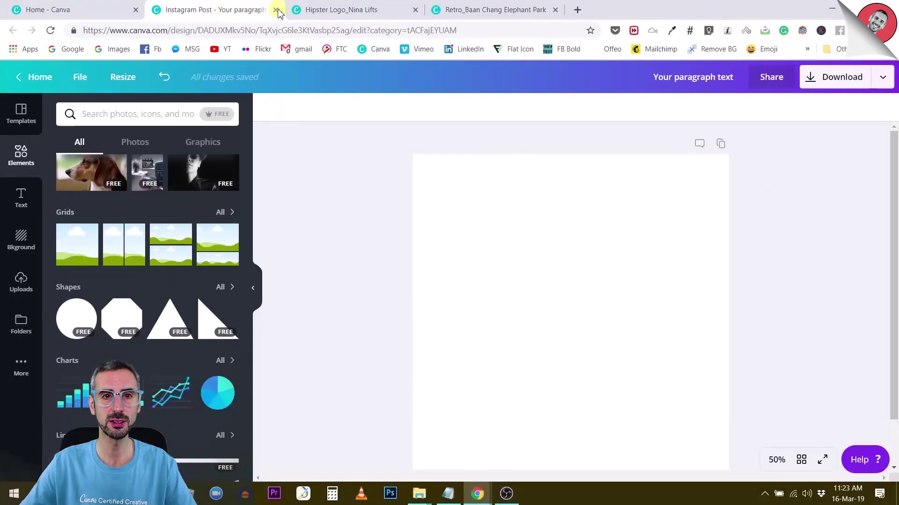
{"action": "left_click", "coordinate": [337, 7]}
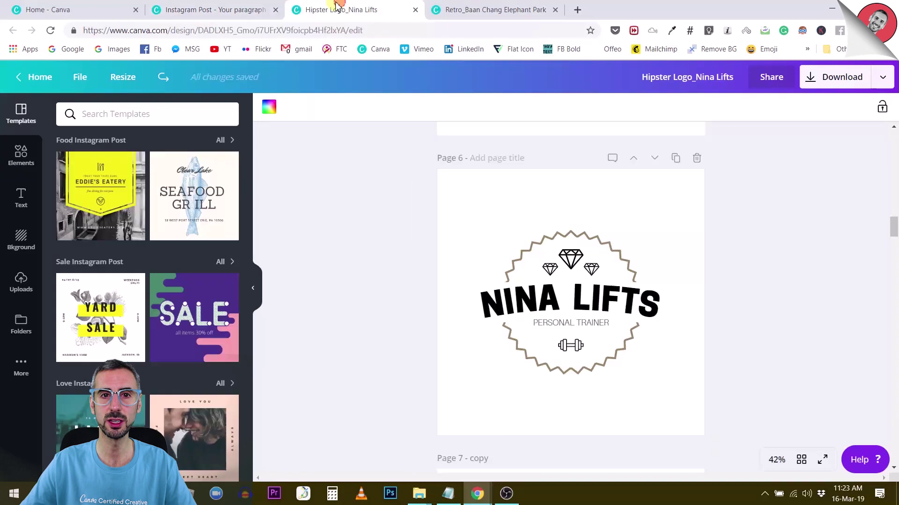
Step: Present the Nina Lifts and Retro_Baan Chang Elephant Park logos full screen, then return to the Instagram Post
{"action": "left_click", "coordinate": [822, 461]}
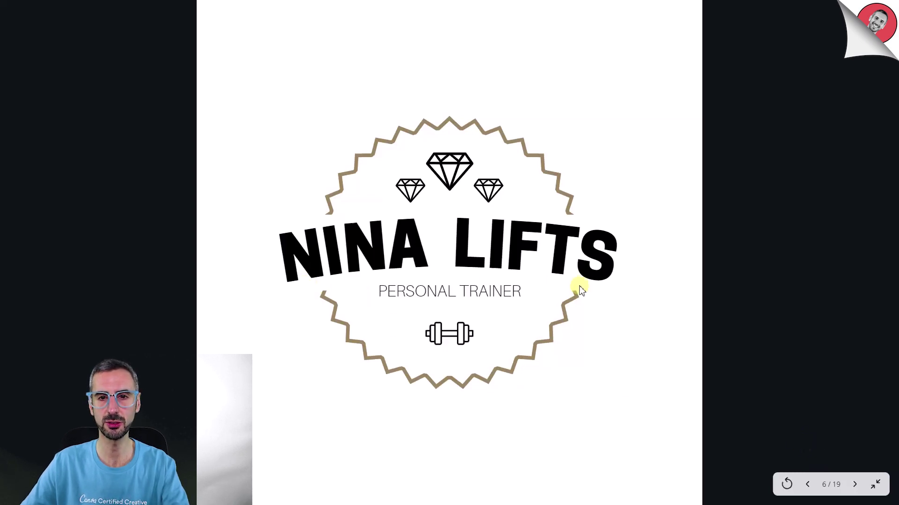
{"action": "key", "text": "Escape"}
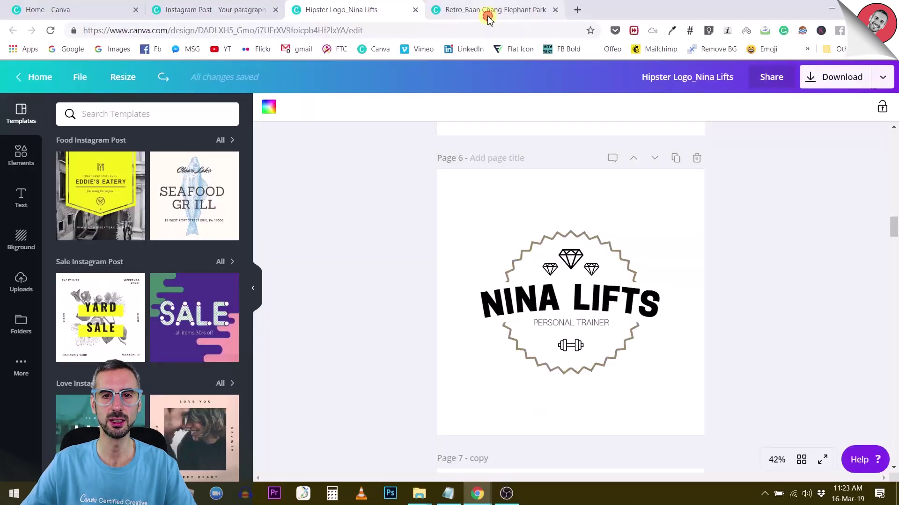
{"action": "left_click", "coordinate": [491, 10]}
{"action": "left_click", "coordinate": [823, 460]}
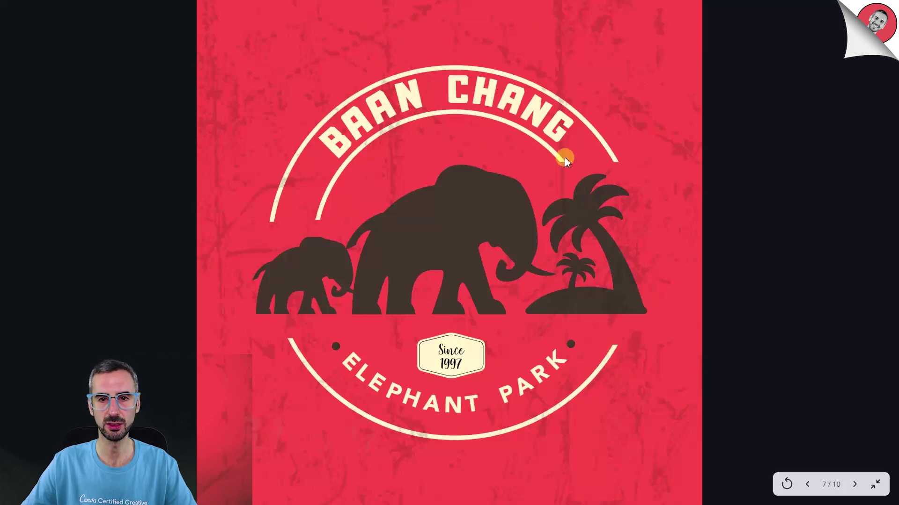
{"action": "key", "text": "Escape"}
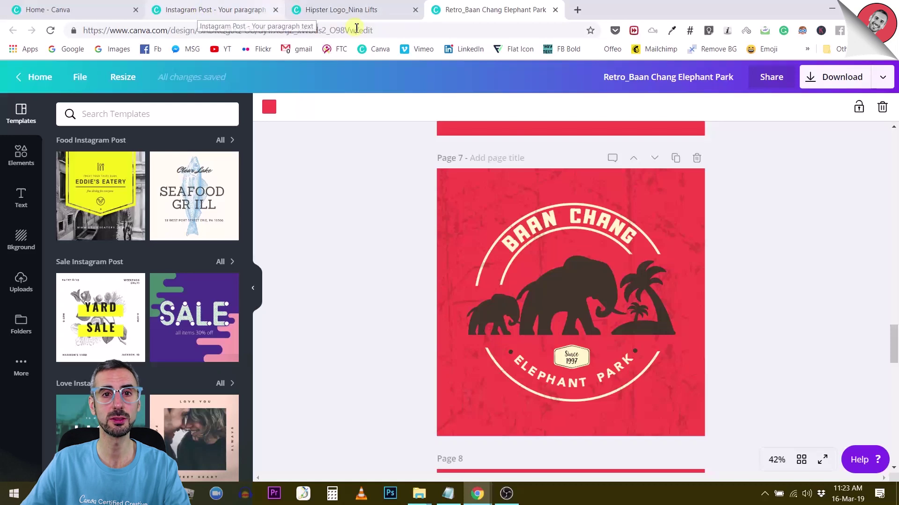
{"action": "left_click", "coordinate": [234, 10]}
{"action": "scroll", "coordinate": [666, 244], "scroll_direction": "down", "scroll_amount": 1}
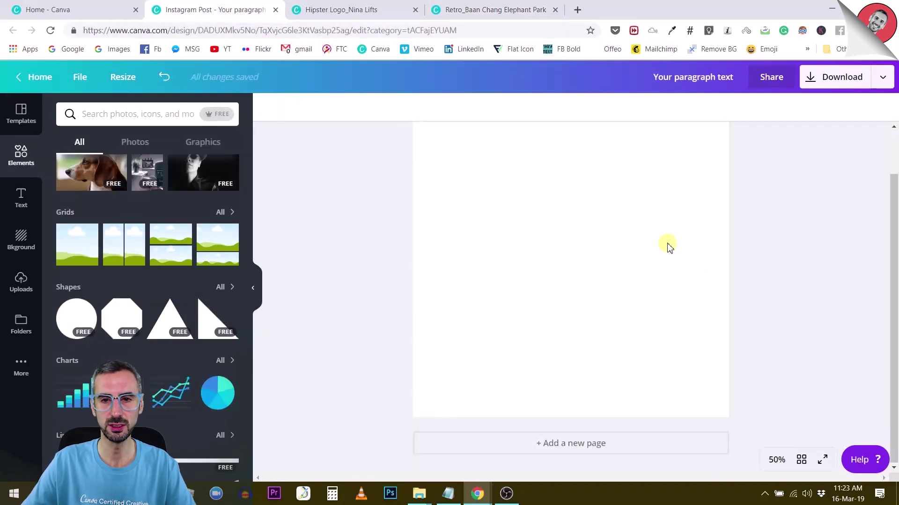
{"action": "left_click", "coordinate": [776, 460]}
{"action": "left_click", "coordinate": [770, 348]}
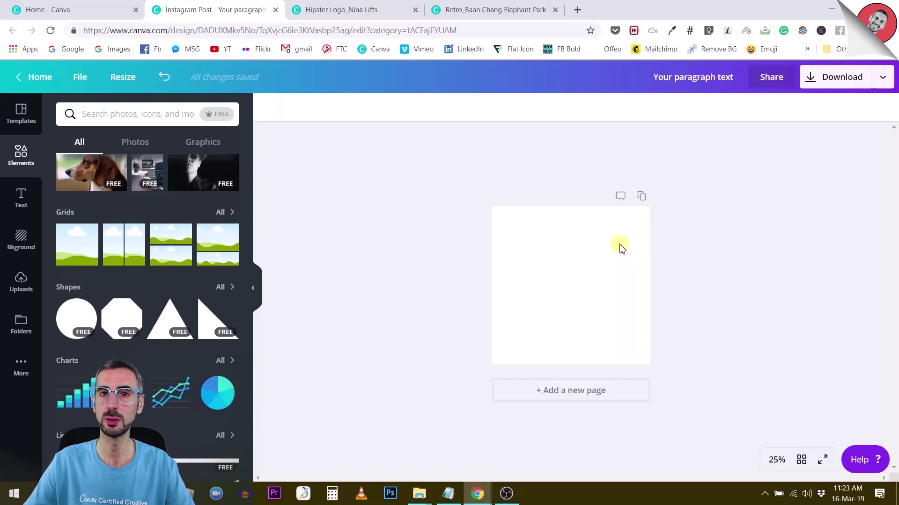
{"action": "left_click", "coordinate": [773, 461]}
{"action": "left_click", "coordinate": [771, 326]}
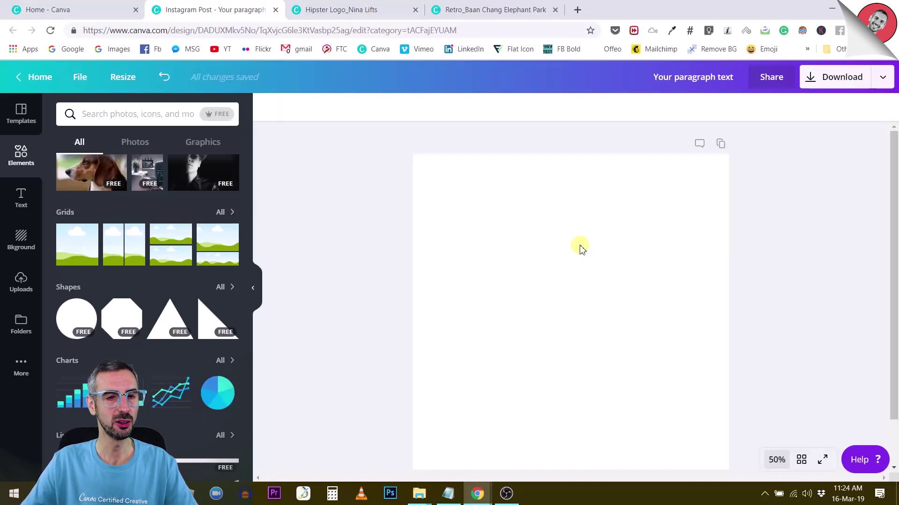
{"action": "left_click", "coordinate": [592, 299]}
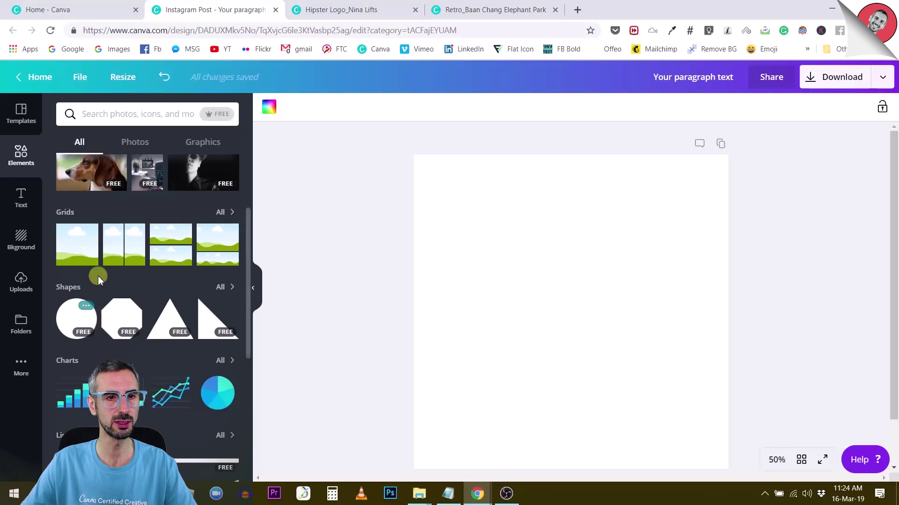
{"action": "scroll", "coordinate": [98, 280], "scroll_direction": "up", "scroll_amount": 3}
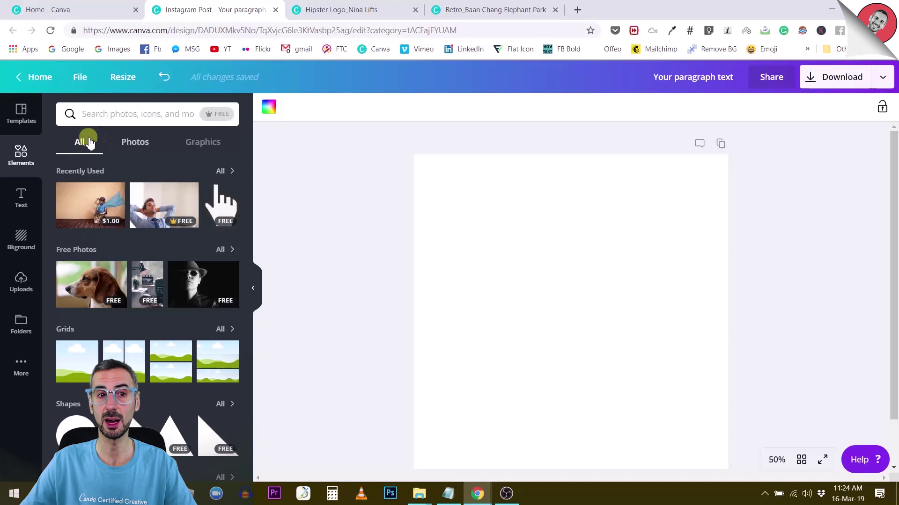
{"action": "scroll", "coordinate": [70, 299], "scroll_direction": "down", "scroll_amount": 3}
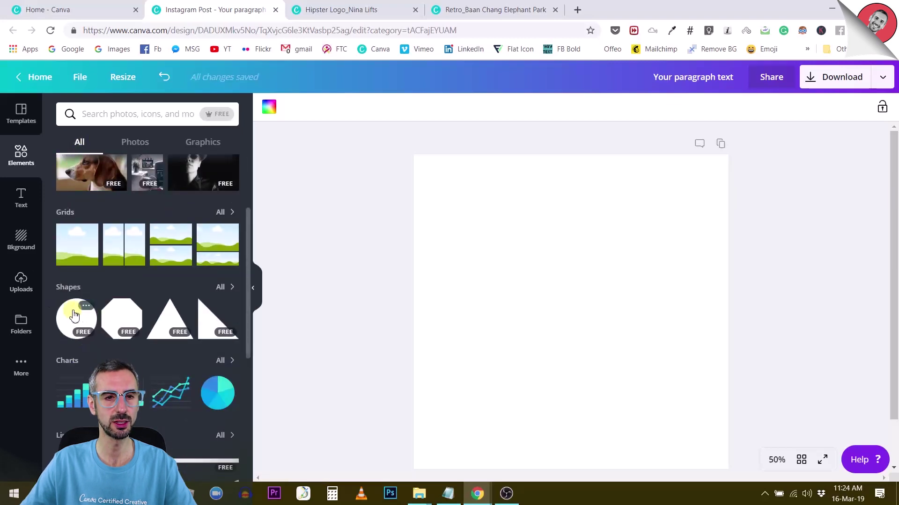
Step: Add a circle shape, recolour it yellow, and shrink a duplicate to a smaller size
{"action": "left_click", "coordinate": [72, 316]}
{"action": "scroll", "coordinate": [463, 315], "scroll_direction": "down", "scroll_amount": 2}
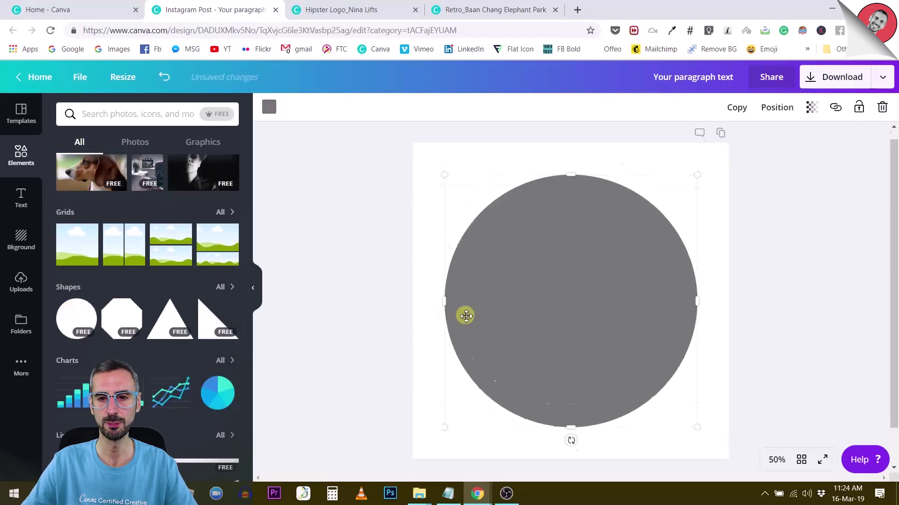
{"action": "scroll", "coordinate": [534, 295], "scroll_direction": "up", "scroll_amount": 2}
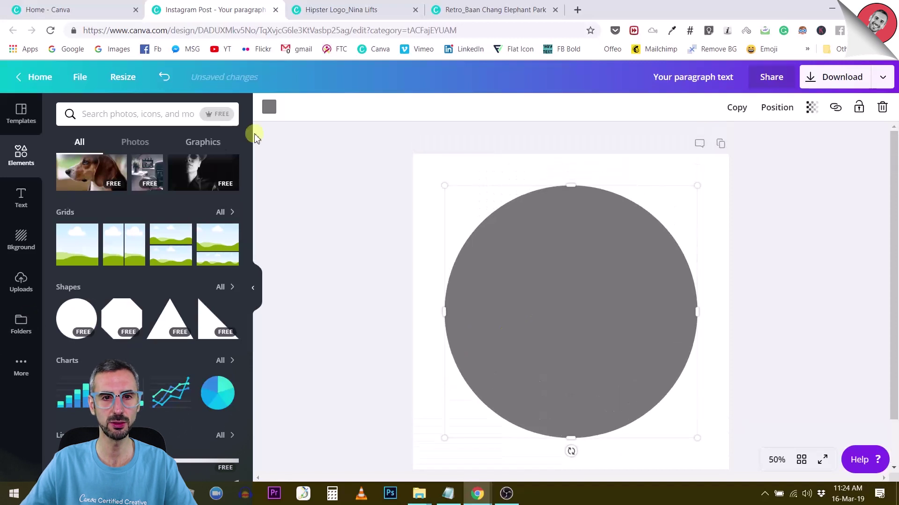
{"action": "left_click", "coordinate": [268, 107]}
{"action": "scroll", "coordinate": [75, 234], "scroll_direction": "down", "scroll_amount": 5}
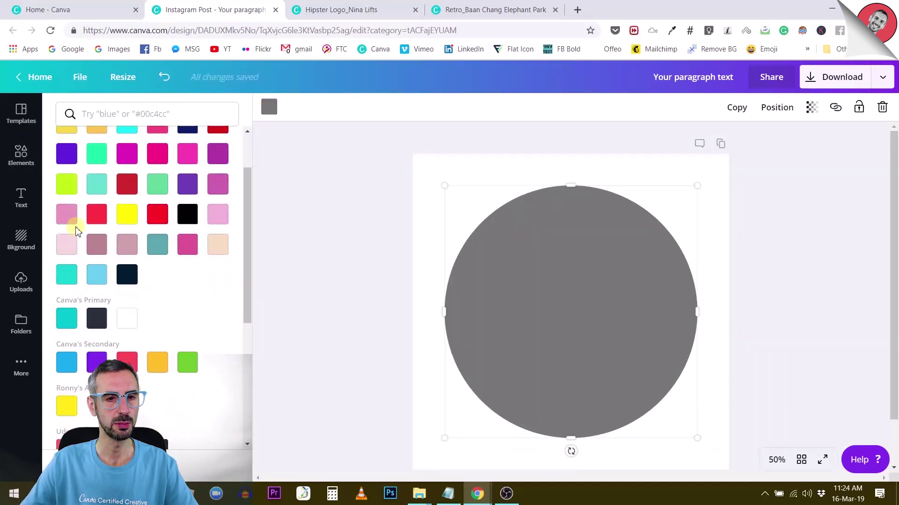
{"action": "left_click", "coordinate": [67, 238]}
{"action": "left_click", "coordinate": [684, 277]}
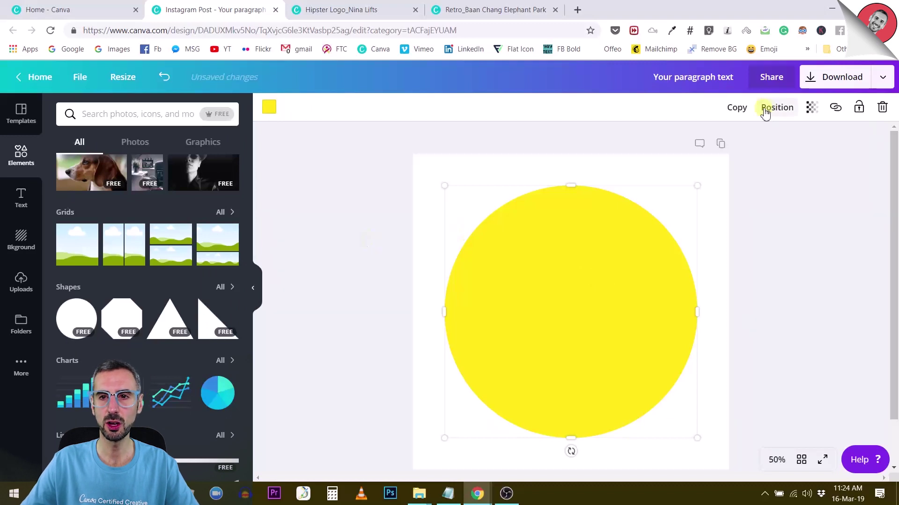
{"action": "left_click_drag", "start_coordinate": [697, 190], "coordinate": [662, 231]}
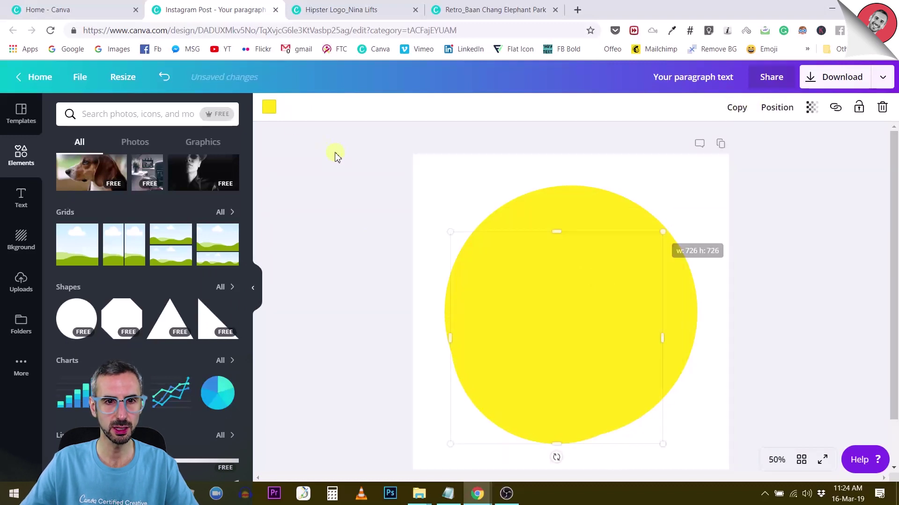
Step: Recolour the smaller circle to Canva's Secondary orange and centre it within the yellow circle
{"action": "left_click", "coordinate": [267, 108]}
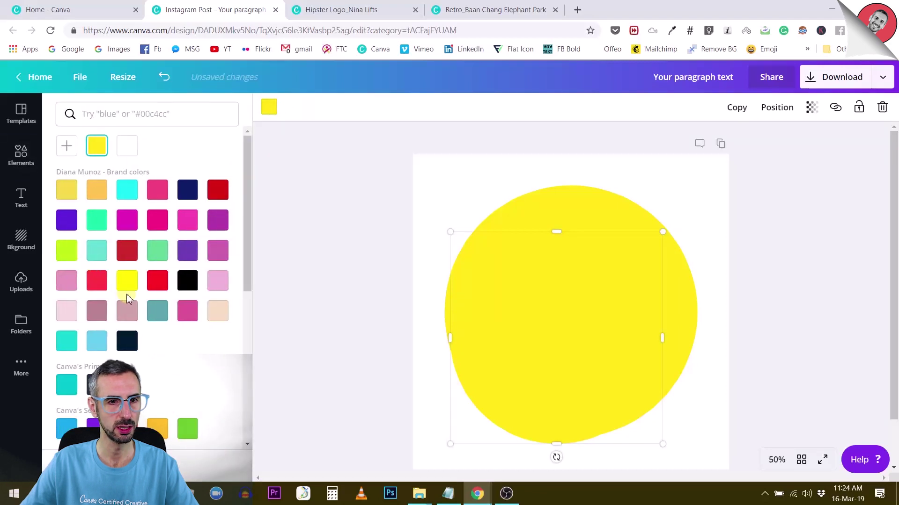
{"action": "scroll", "coordinate": [134, 330], "scroll_direction": "down", "scroll_amount": 3}
{"action": "left_click", "coordinate": [158, 312]}
{"action": "left_click", "coordinate": [761, 238]}
{"action": "left_click_drag", "start_coordinate": [577, 317], "coordinate": [588, 299]}
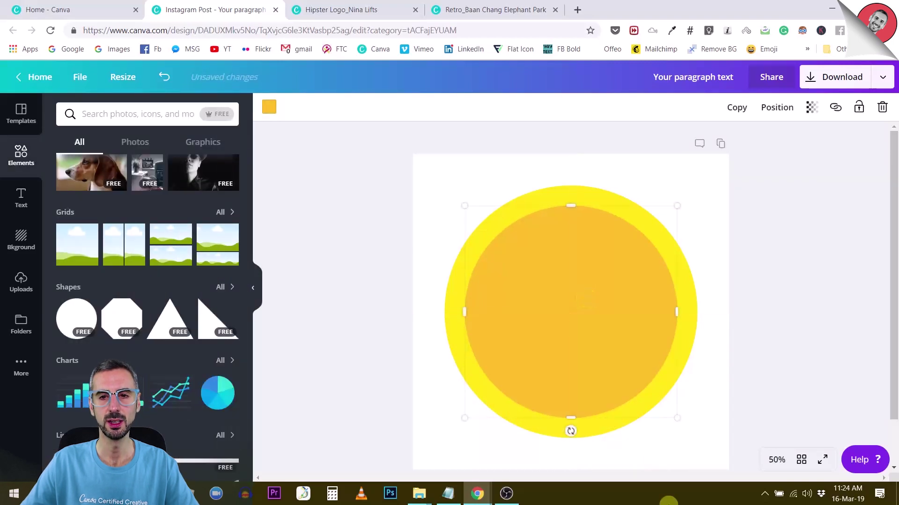
{"action": "left_click", "coordinate": [845, 286]}
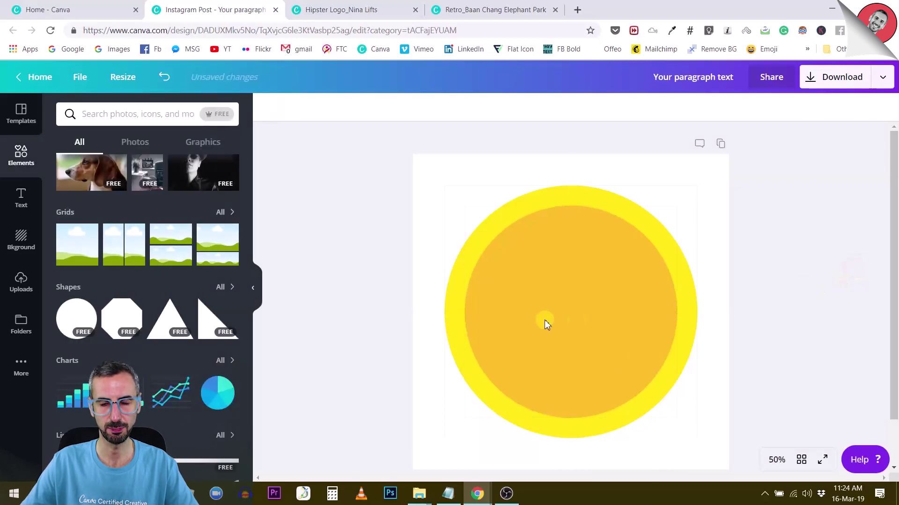
Step: Select both circles together and snap them to the pink page-centre guides
{"action": "left_click_drag", "start_coordinate": [545, 323], "coordinate": [547, 340]}
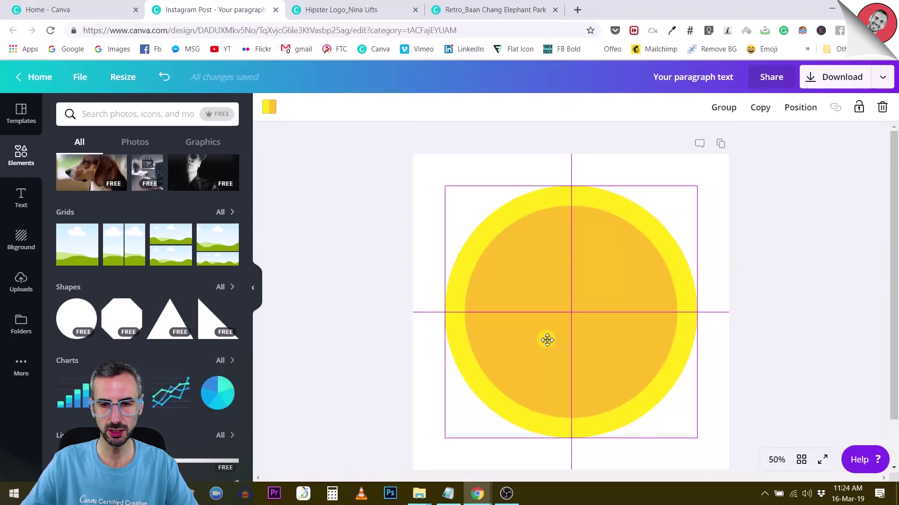
{"action": "left_click", "coordinate": [815, 269]}
{"action": "left_click_drag", "start_coordinate": [347, 202], "coordinate": [770, 459]}
{"action": "mouse_move", "coordinate": [589, 322]}
{"action": "left_mouse_down"}
{"action": "mouse_move", "coordinate": [578, 321]}
{"action": "mouse_move", "coordinate": [600, 324]}
{"action": "mouse_move", "coordinate": [592, 325]}
{"action": "left_mouse_up"}
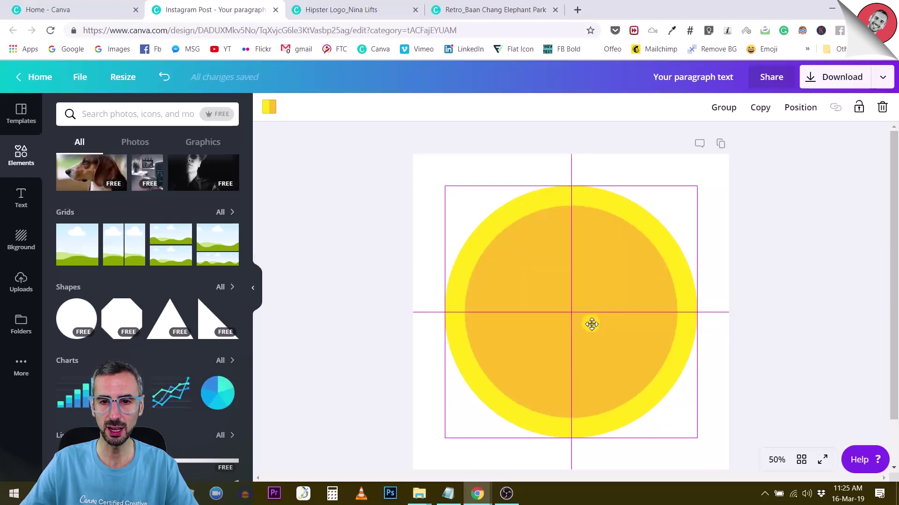
{"action": "mouse_move", "coordinate": [592, 325]}
{"action": "left_mouse_down"}
{"action": "mouse_move", "coordinate": [577, 303]}
{"action": "mouse_move", "coordinate": [593, 328]}
{"action": "left_mouse_up"}
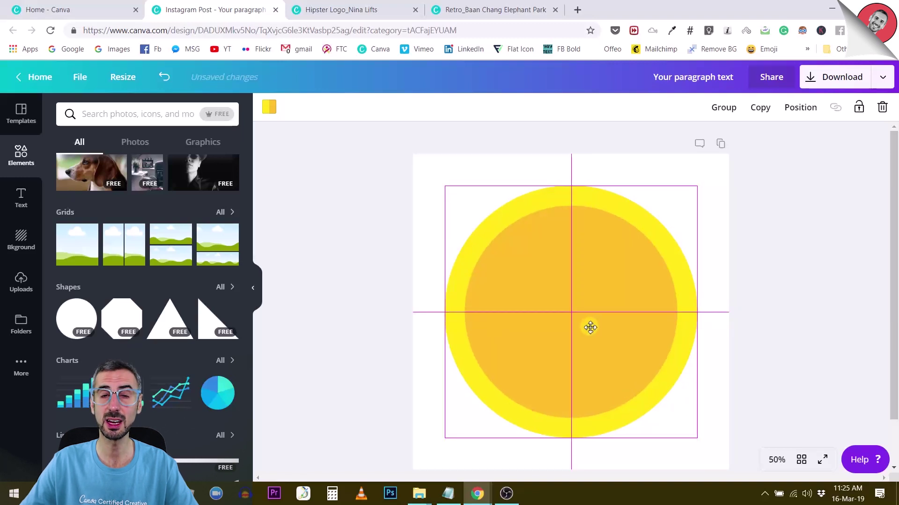
Step: Finish centring the circles and set the inner orange circle's transparency to 50
{"action": "left_click_drag", "start_coordinate": [590, 328], "coordinate": [588, 326]}
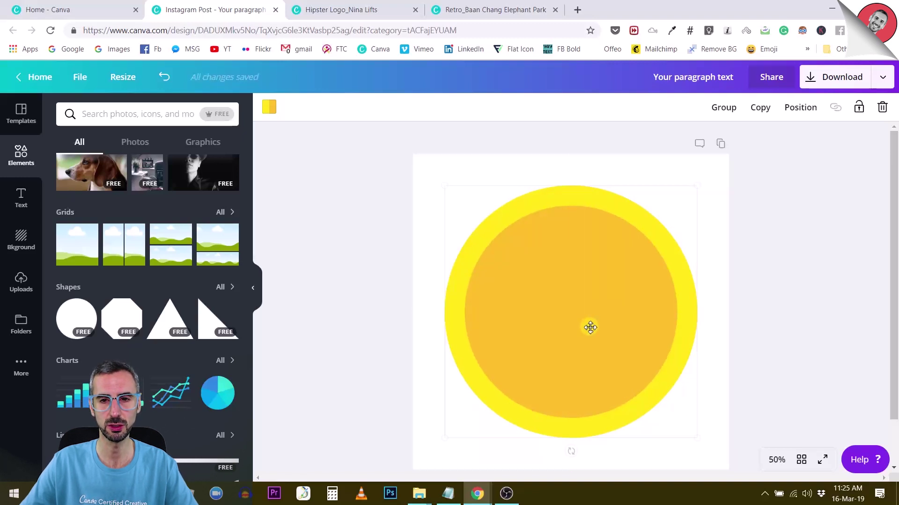
{"action": "left_click", "coordinate": [326, 187]}
{"action": "left_click_drag", "start_coordinate": [339, 195], "coordinate": [735, 439]}
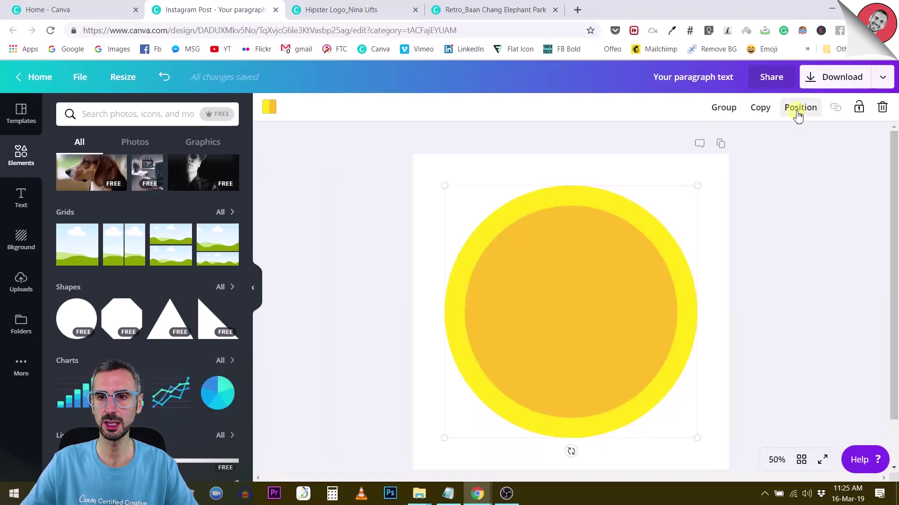
{"action": "left_click", "coordinate": [790, 208]}
{"action": "left_click", "coordinate": [633, 214]}
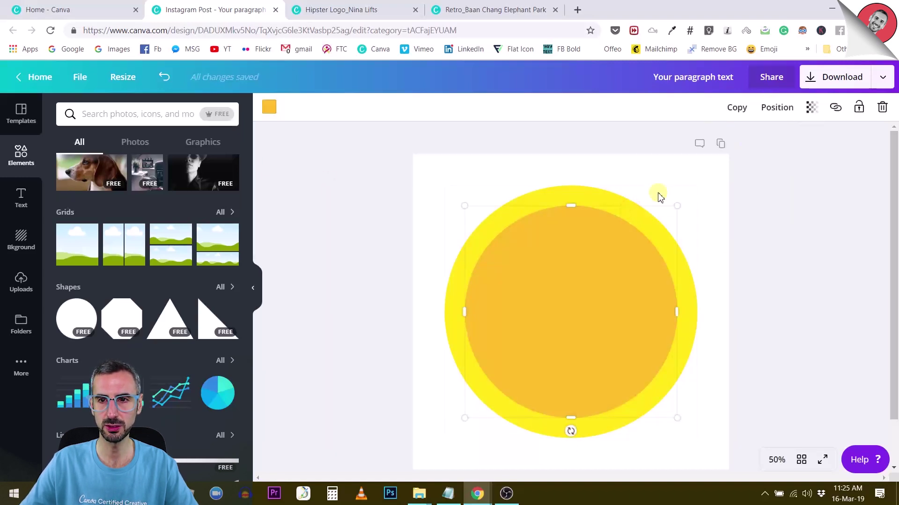
{"action": "left_click", "coordinate": [812, 107]}
{"action": "left_click", "coordinate": [801, 138]}
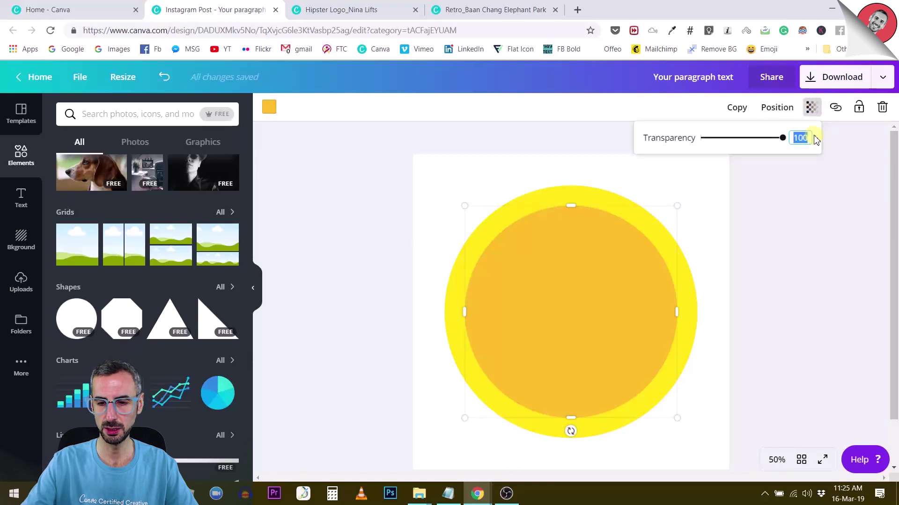
{"action": "key", "text": "Return"}
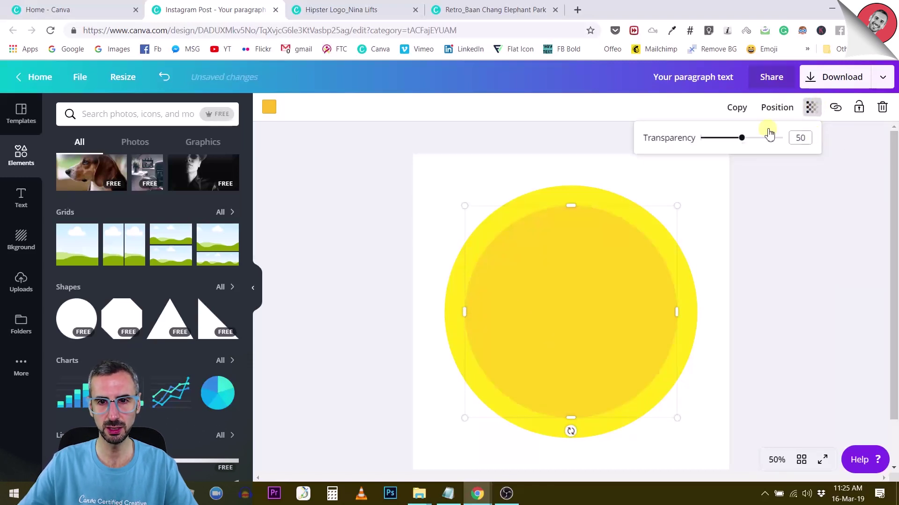
Step: Set the outer yellow circle's transparency to 50 as well
{"action": "left_click", "coordinate": [579, 195]}
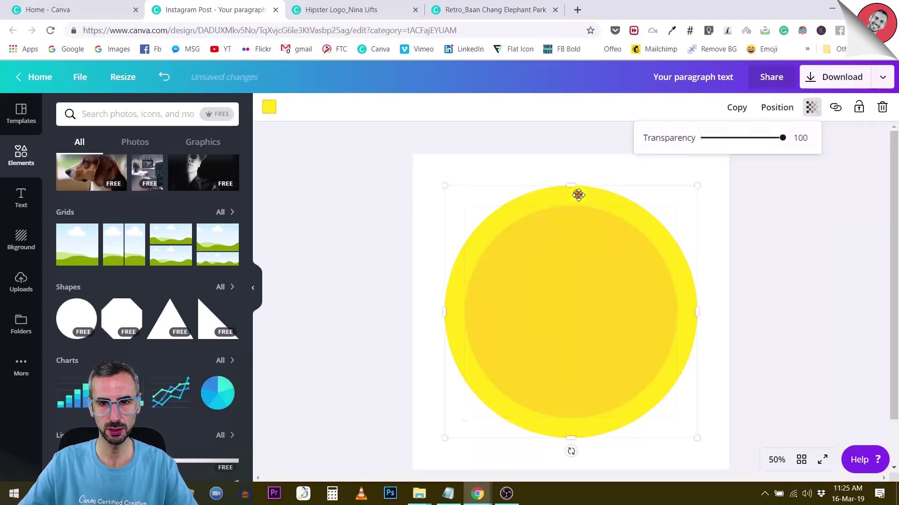
{"action": "left_click", "coordinate": [812, 107]}
{"action": "left_click", "coordinate": [800, 138]}
{"action": "type", "text": "50"}
{"action": "key", "text": "Return"}
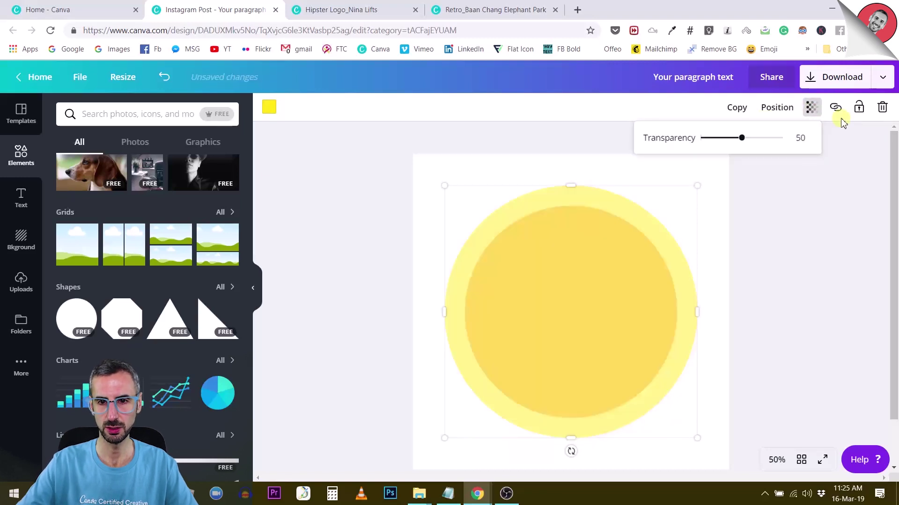
{"action": "left_click", "coordinate": [806, 280]}
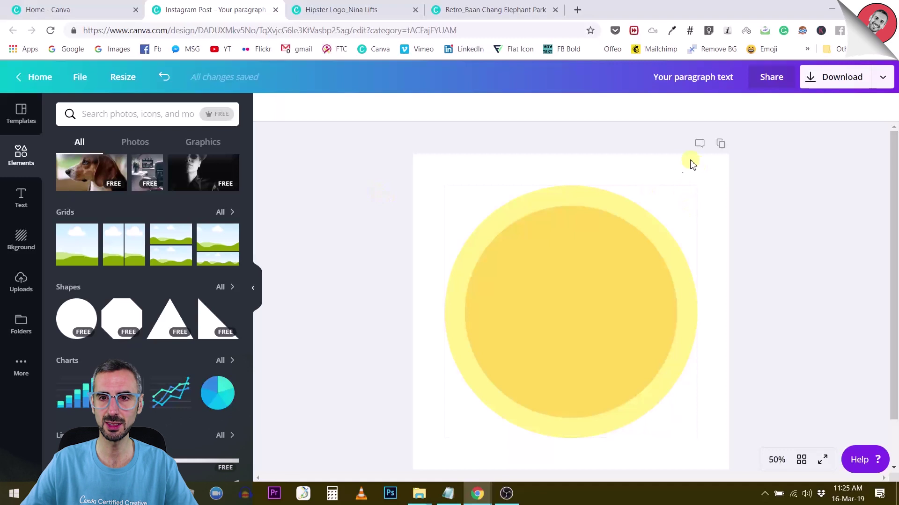
Step: Select both circles and lock them in place
{"action": "left_click", "coordinate": [555, 284]}
{"action": "left_click_drag", "start_coordinate": [341, 162], "coordinate": [747, 440]}
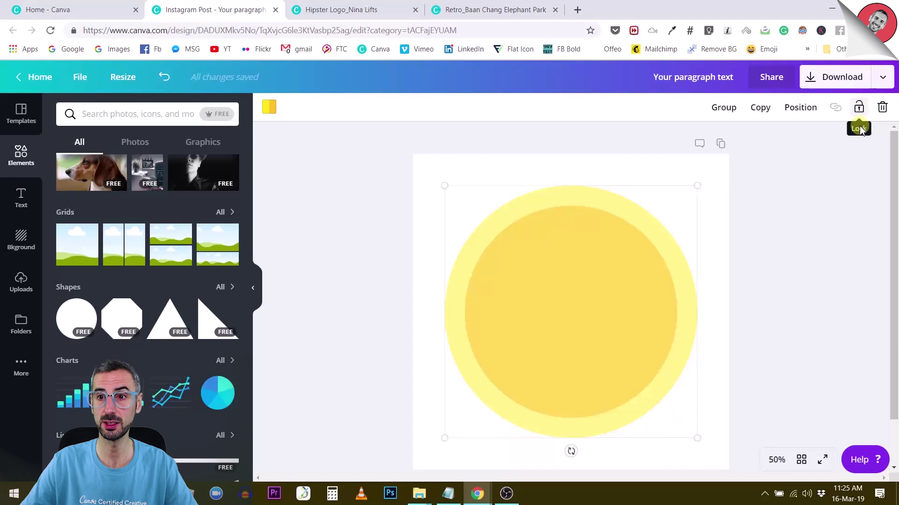
{"action": "left_click", "coordinate": [859, 113]}
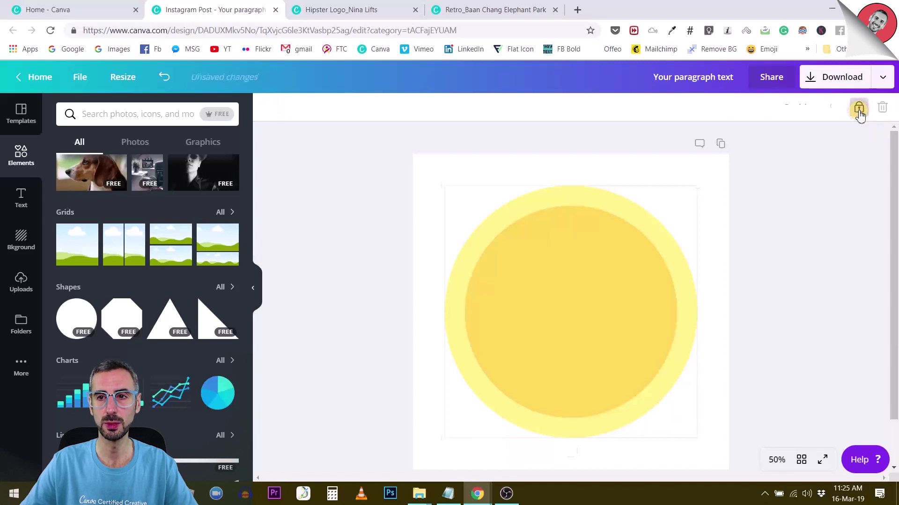
{"action": "left_click", "coordinate": [408, 299]}
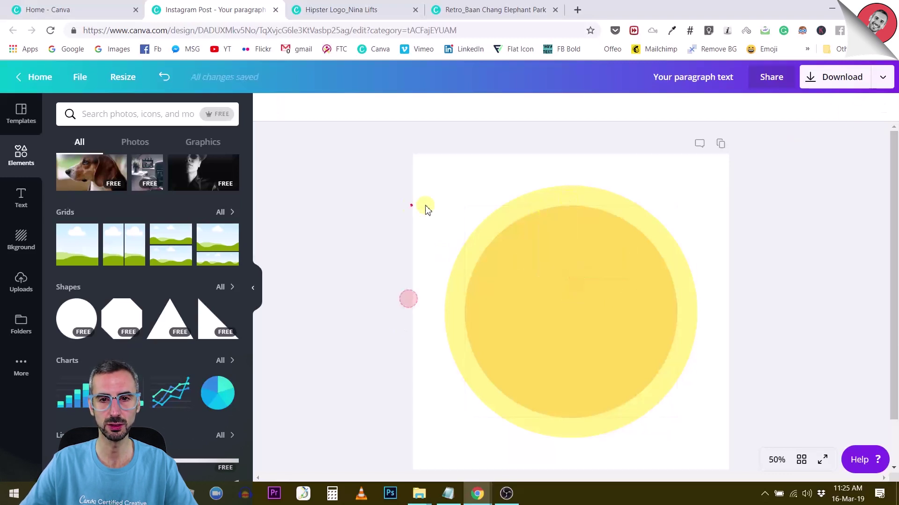
Step: Confirm the locked circles can no longer be area-selected
{"action": "left_click", "coordinate": [595, 286]}
{"action": "left_click", "coordinate": [824, 232]}
{"action": "left_click_drag", "start_coordinate": [528, 296], "coordinate": [575, 387]}
{"action": "left_click_drag", "start_coordinate": [524, 245], "coordinate": [618, 279]}
{"action": "scroll", "coordinate": [618, 279], "scroll_direction": "down", "scroll_amount": 1}
{"action": "scroll", "coordinate": [616, 281], "scroll_direction": "up", "scroll_amount": 1}
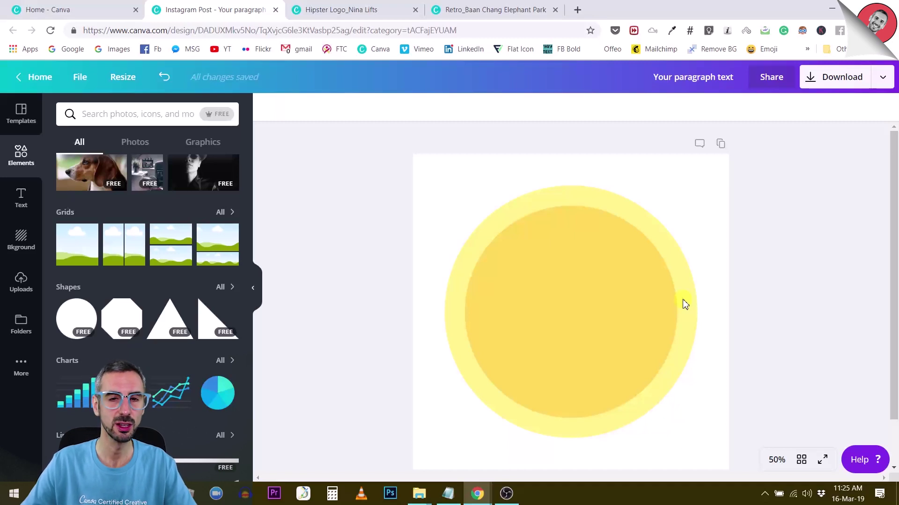
{"action": "scroll", "coordinate": [326, 405], "scroll_direction": "down", "scroll_amount": 1}
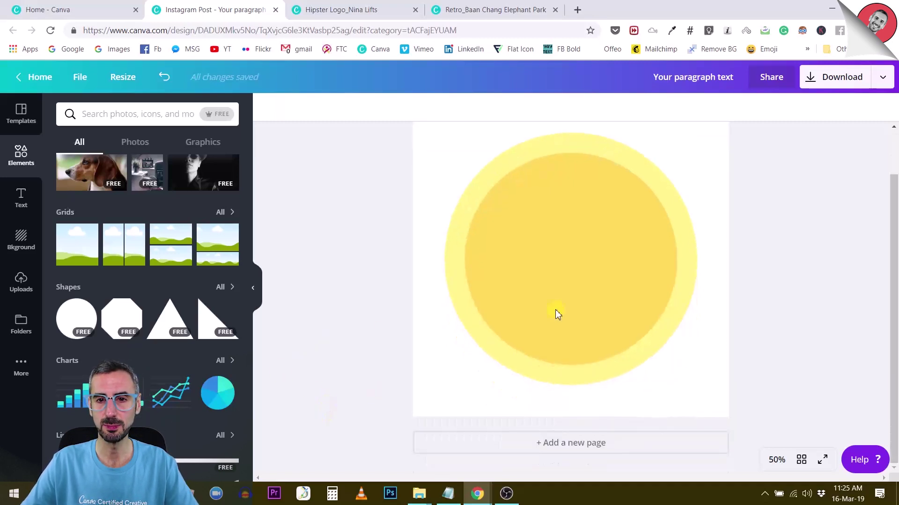
{"action": "scroll", "coordinate": [556, 313], "scroll_direction": "up", "scroll_amount": 1}
Step: Add a 'Your paragraph text' body text box and drag it to the centre of the circles
{"action": "left_click", "coordinate": [21, 206]}
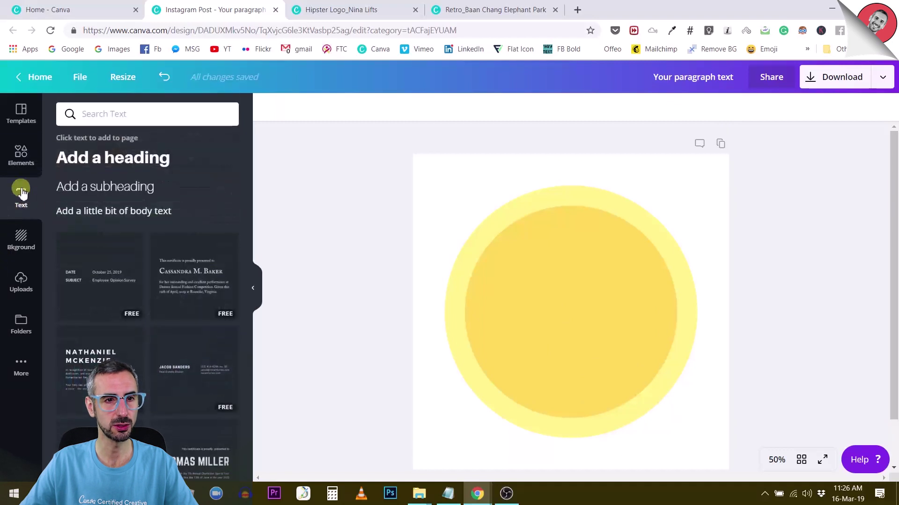
{"action": "left_click", "coordinate": [85, 167]}
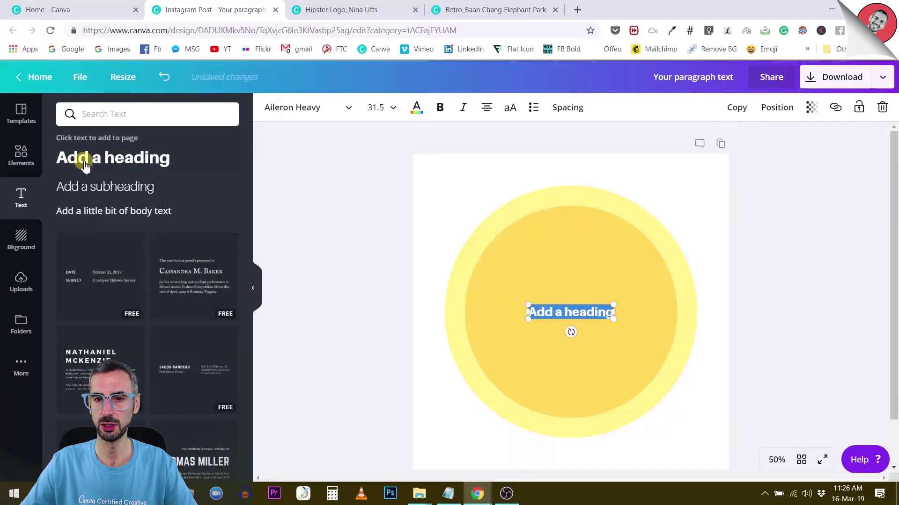
{"action": "left_click", "coordinate": [883, 108]}
{"action": "left_click", "coordinate": [547, 334]}
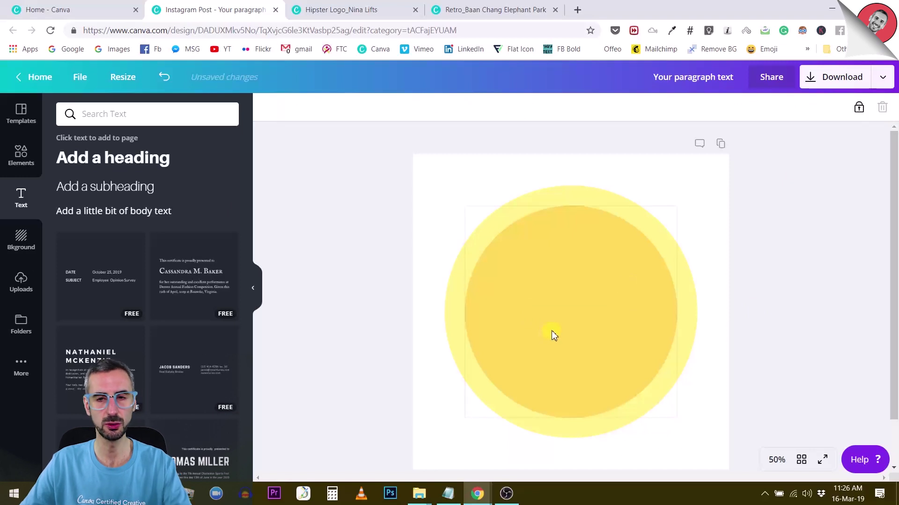
{"action": "key", "text": "t"}
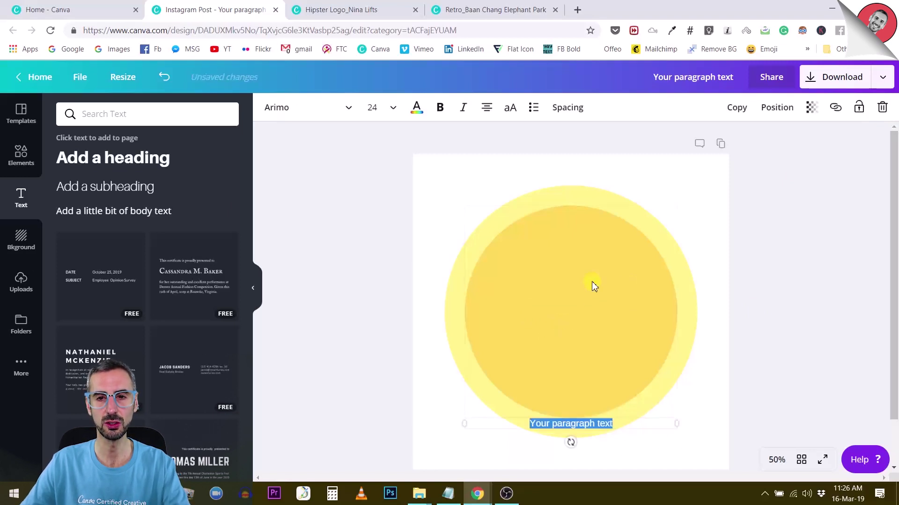
{"action": "left_click", "coordinate": [836, 291]}
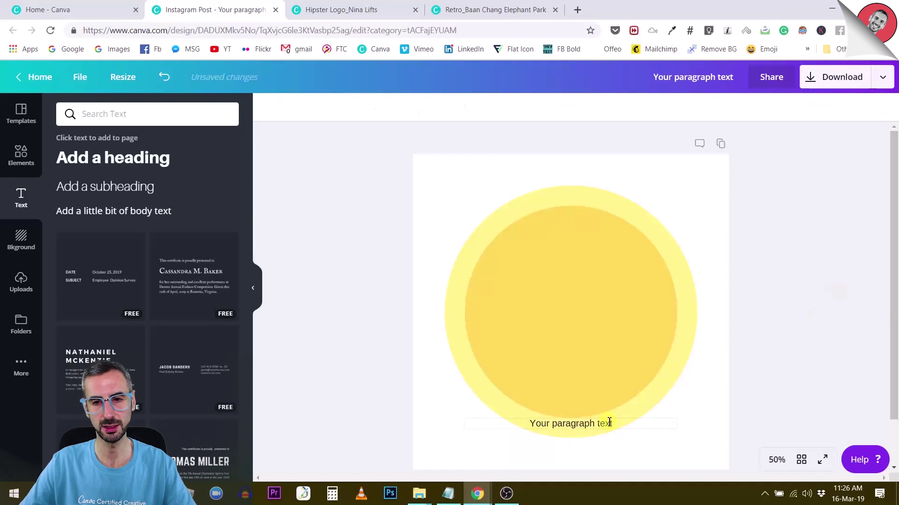
{"action": "left_click_drag", "start_coordinate": [597, 424], "coordinate": [597, 312]}
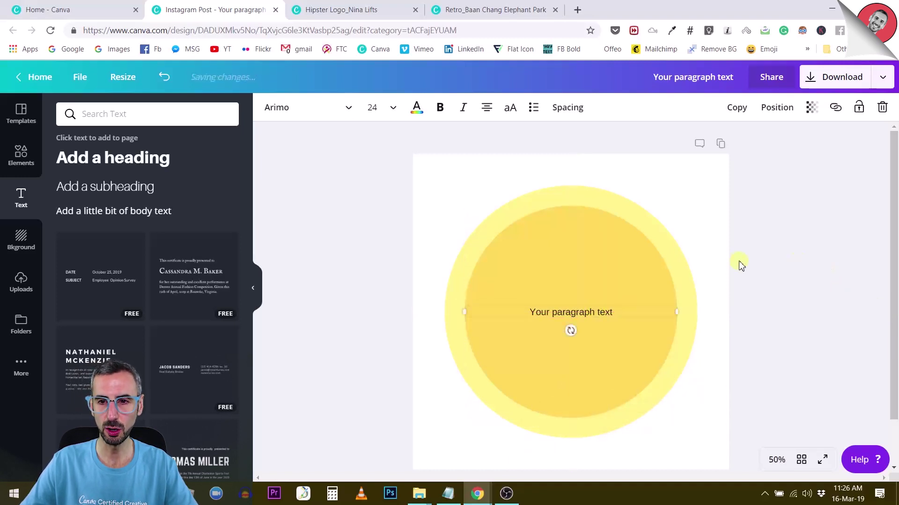
Step: Format the paragraph text as Campton, size 36, in all capitals
{"action": "left_click", "coordinate": [373, 108]}
{"action": "left_click", "coordinate": [380, 316]}
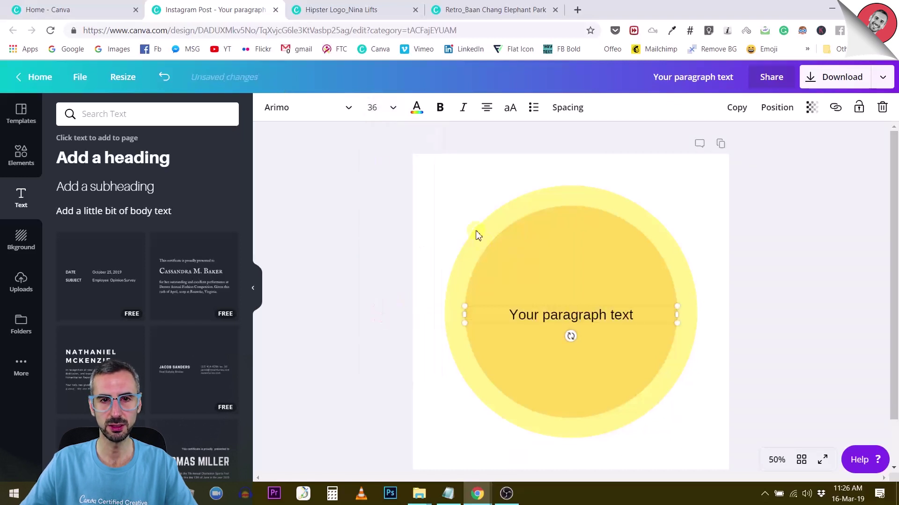
{"action": "left_click", "coordinate": [286, 114]}
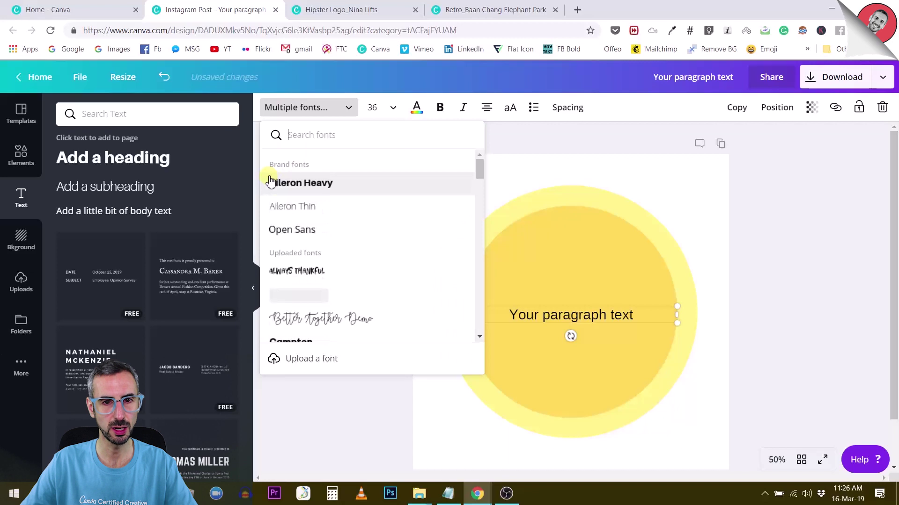
{"action": "scroll", "coordinate": [285, 221], "scroll_direction": "down", "scroll_amount": 3}
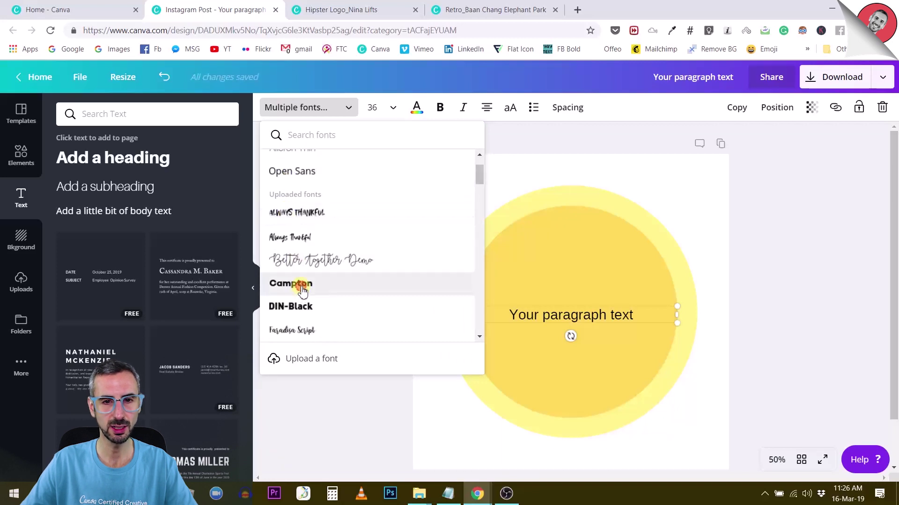
{"action": "left_click", "coordinate": [302, 288]}
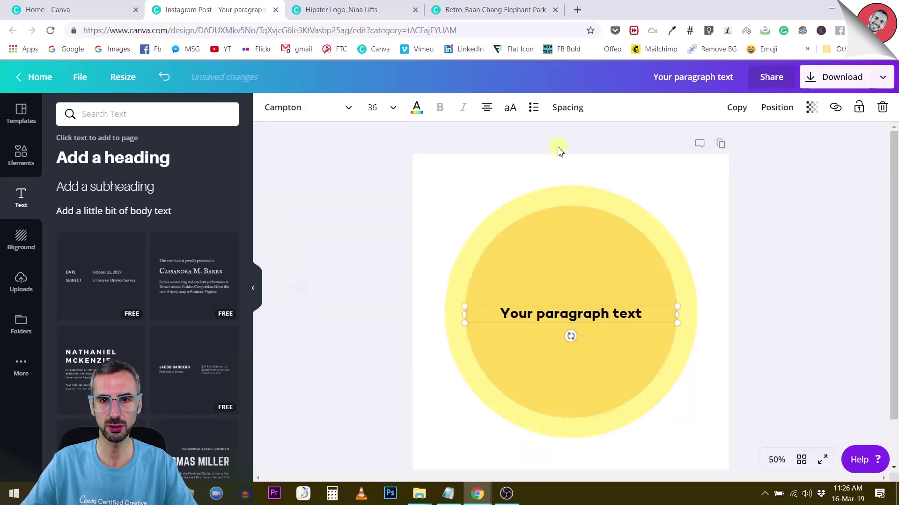
{"action": "left_click", "coordinate": [512, 112]}
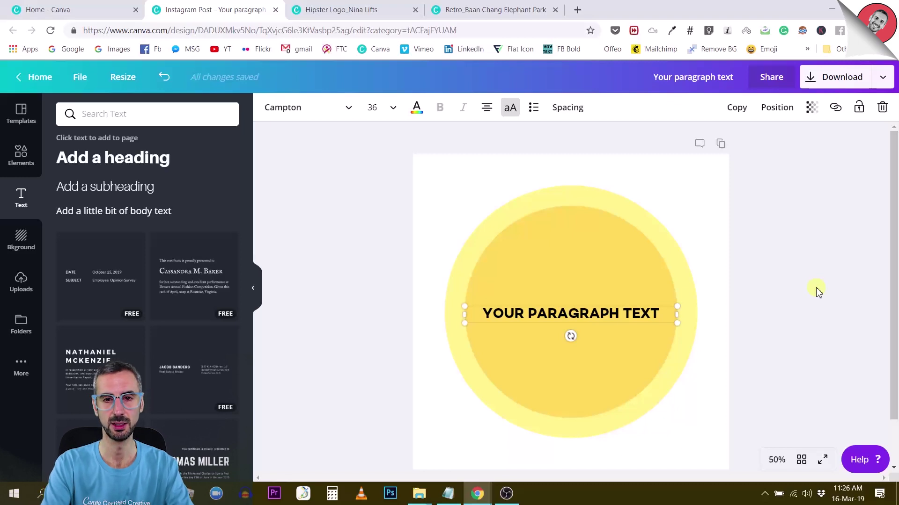
Step: Replace the placeholder text with 'CURVED TEXT'
{"action": "left_click", "coordinate": [597, 314]}
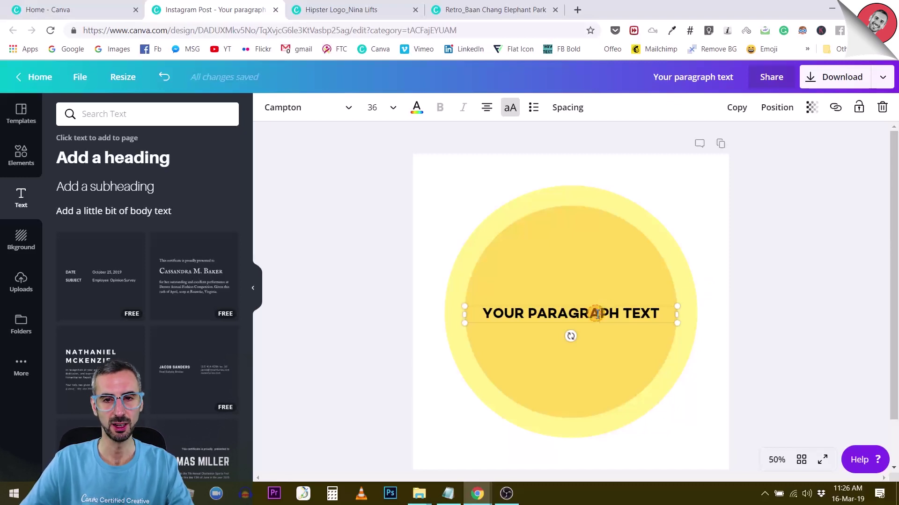
{"action": "left_click", "coordinate": [597, 313]}
{"action": "type", "text": "CURVED"}
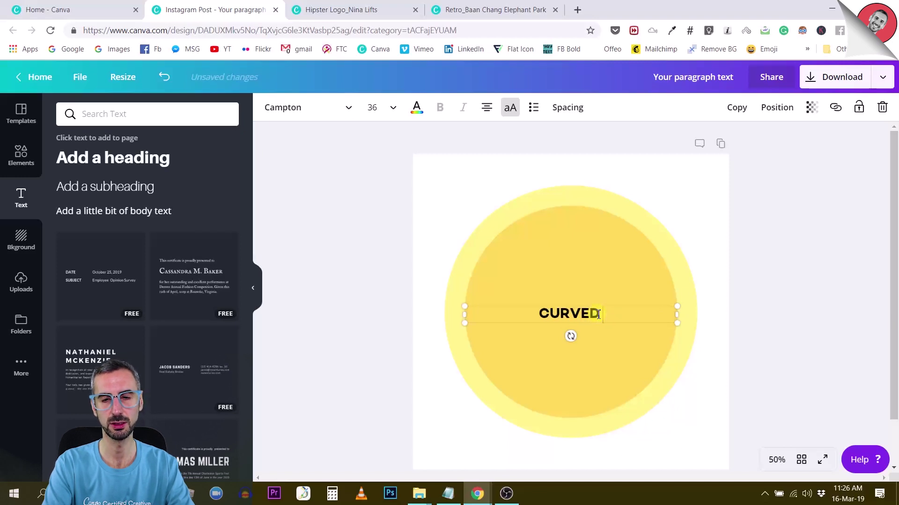
{"action": "type", "text": " TEXT"}
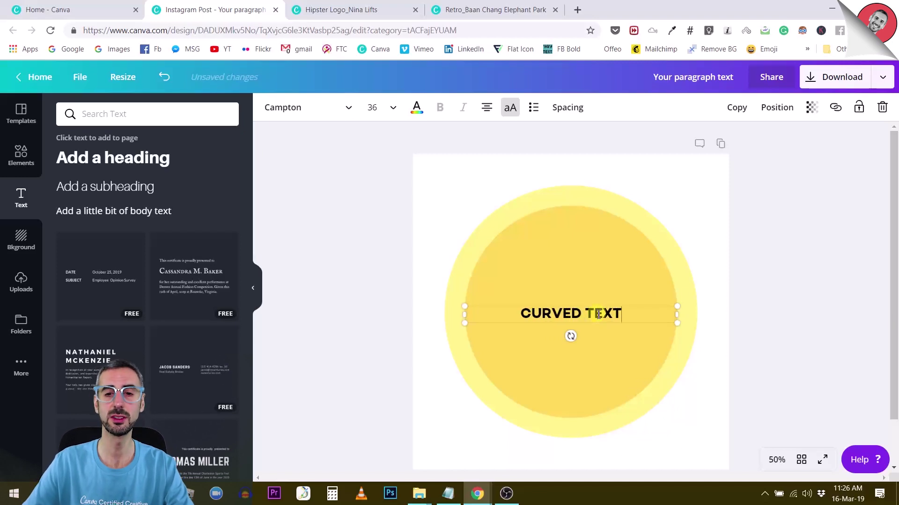